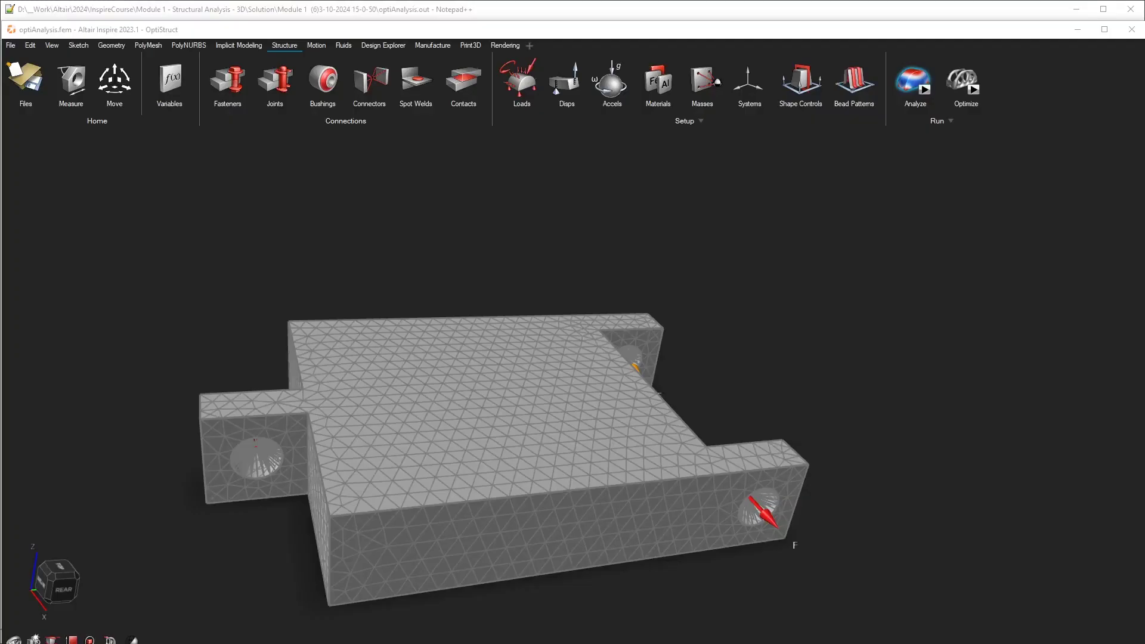
Check the recent files list and open the preferences, closing them without changes
click(10, 45)
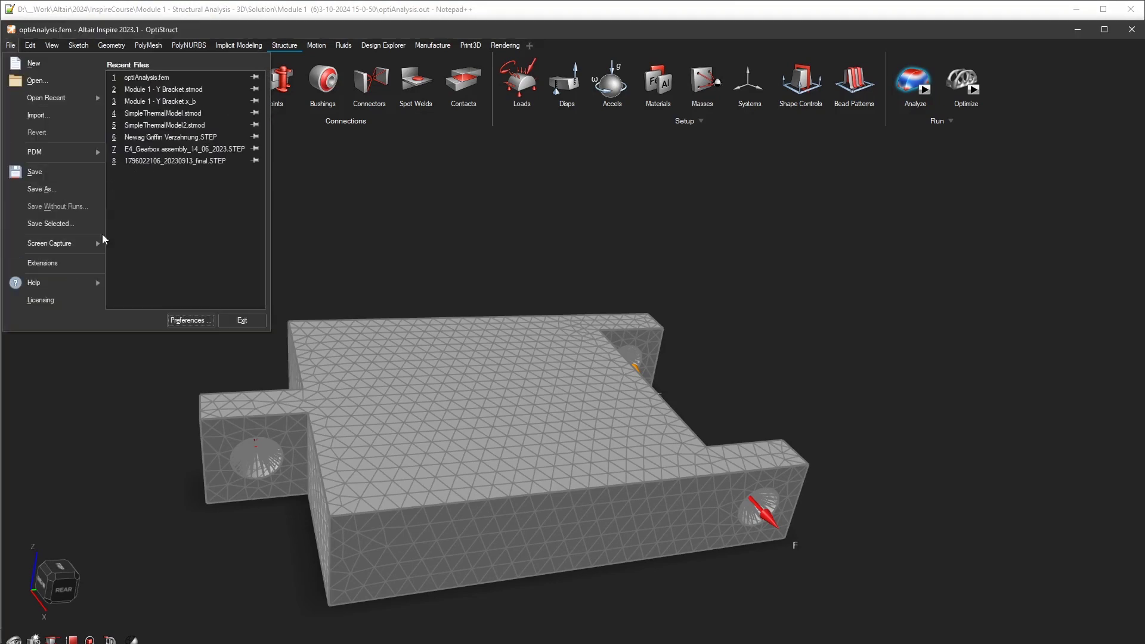
click(201, 321)
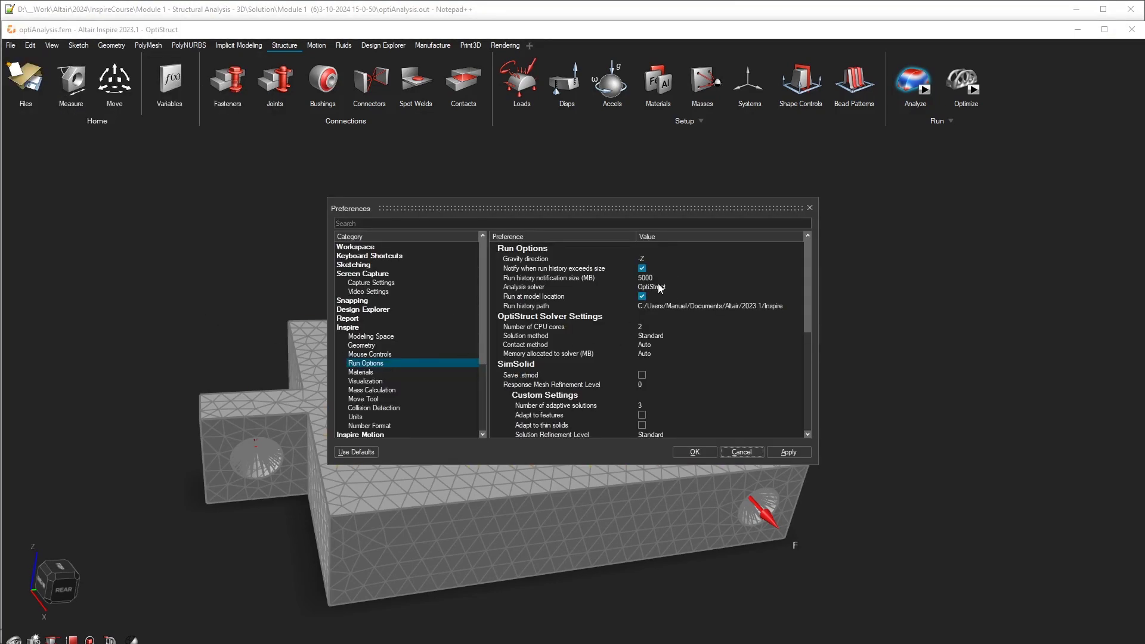
click(741, 451)
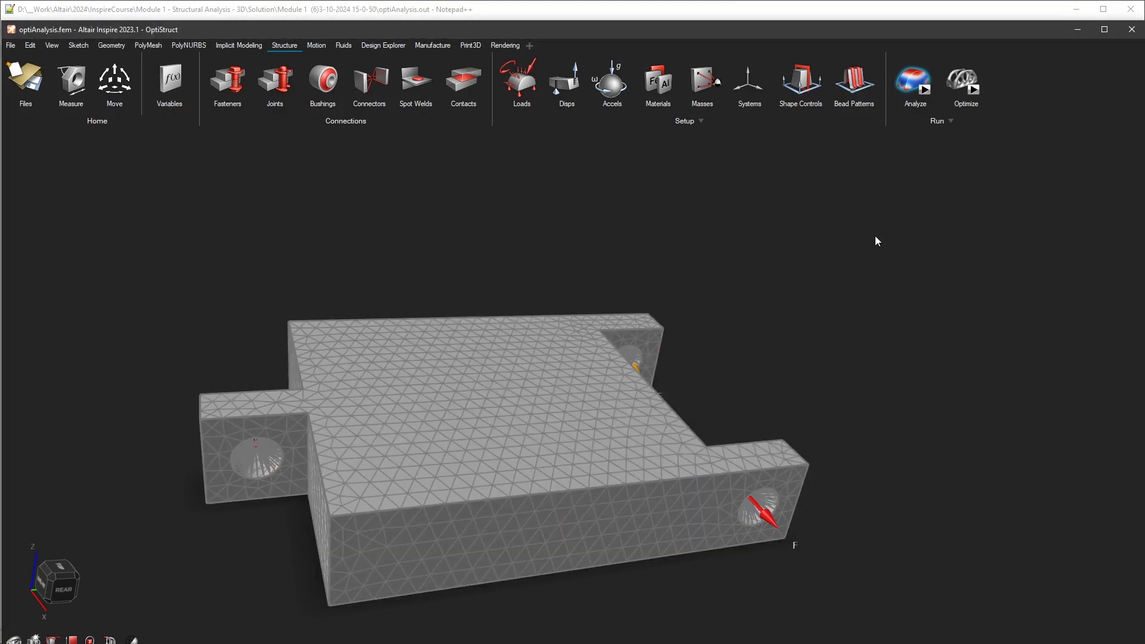
Select the bracket part and rotate the view around it
mouse_move(901, 75)
click(526, 358)
right_drag(456, 411, 612, 261)
Open optiAnalysis.out from the solution folder and mark the Sum-App and Sum-SPCF rows
click(639, 545)
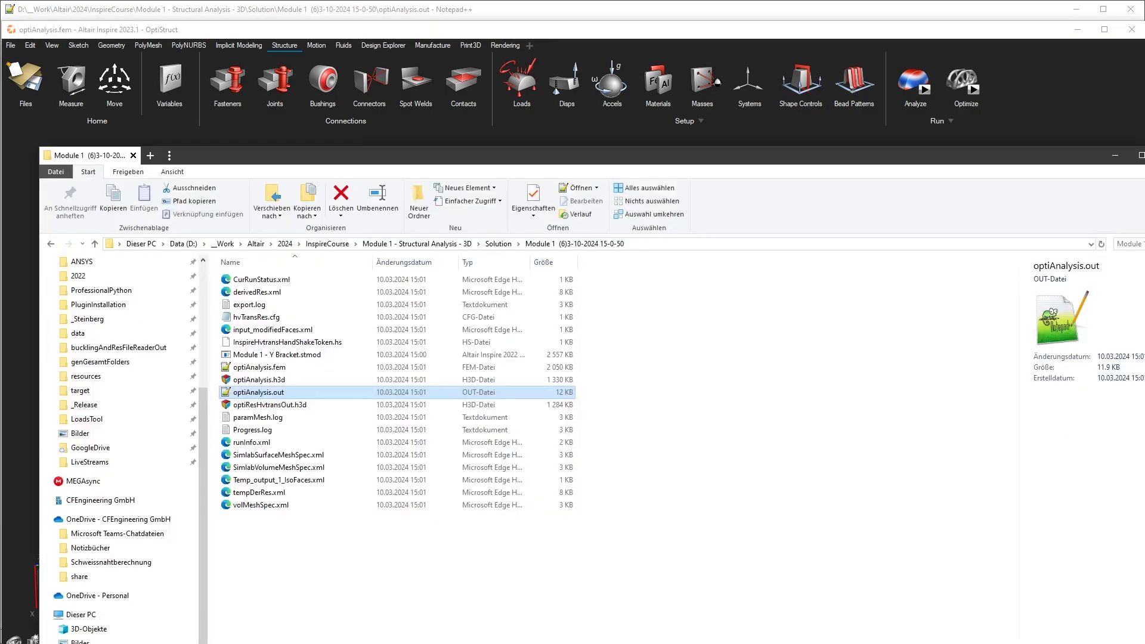
double_click(285, 392)
click(576, 329)
drag(813, 393, 3, 358)
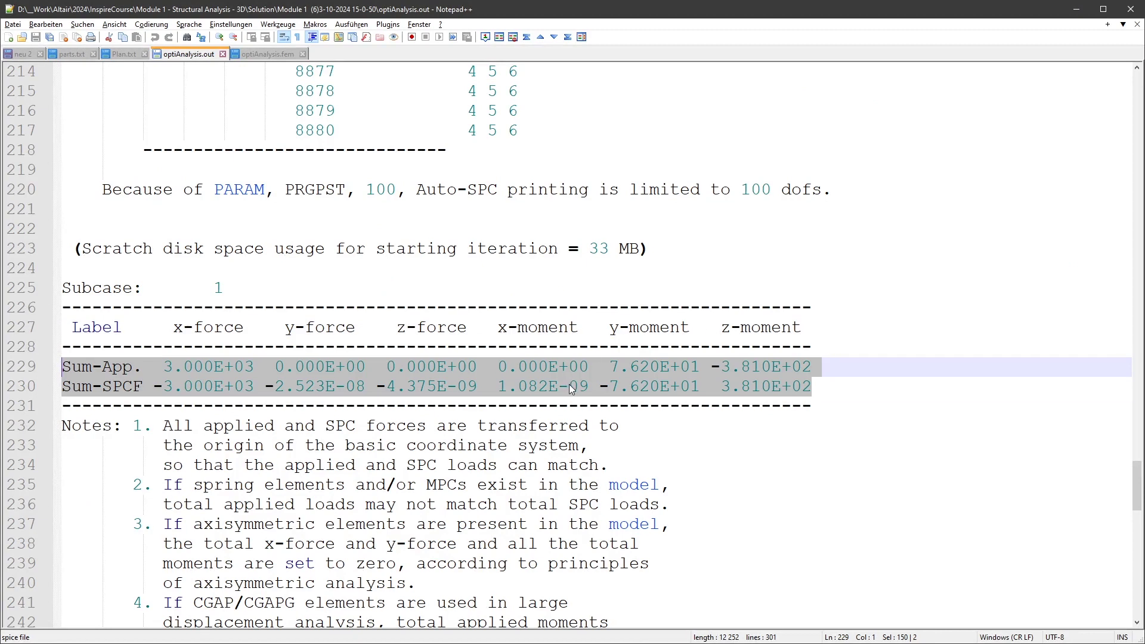
click(820, 386)
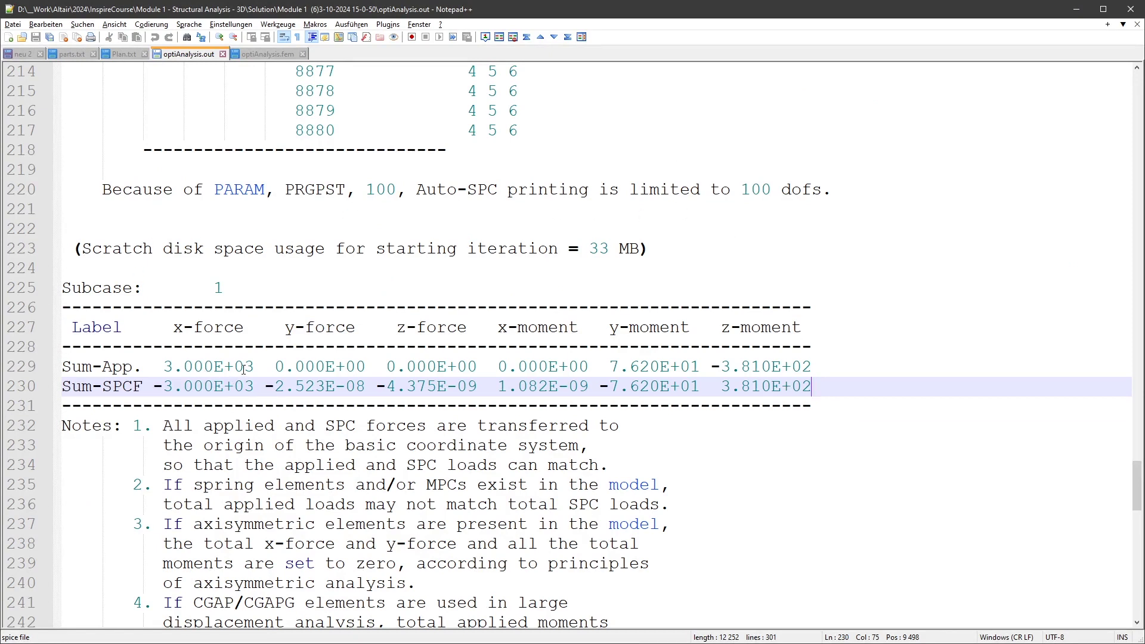
mouse_move(255, 367)
mouse_down()
mouse_move(153, 366)
mouse_move(274, 387)
mouse_move(262, 379)
mouse_up()
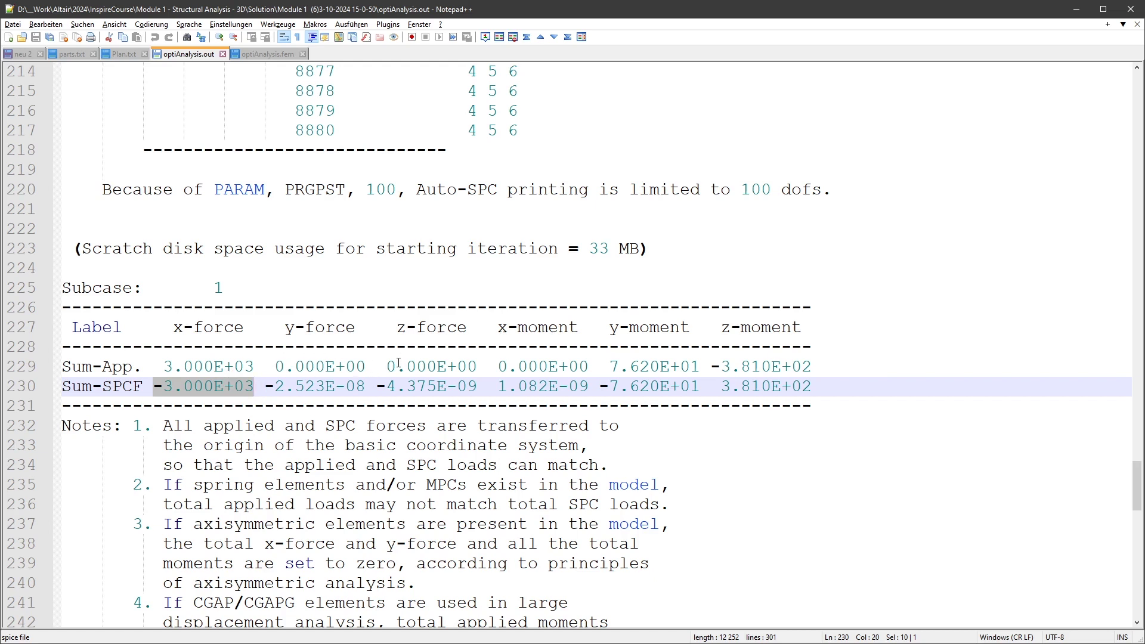
drag(604, 366, 812, 387)
click(814, 386)
click(724, 321)
drag(720, 366, 826, 376)
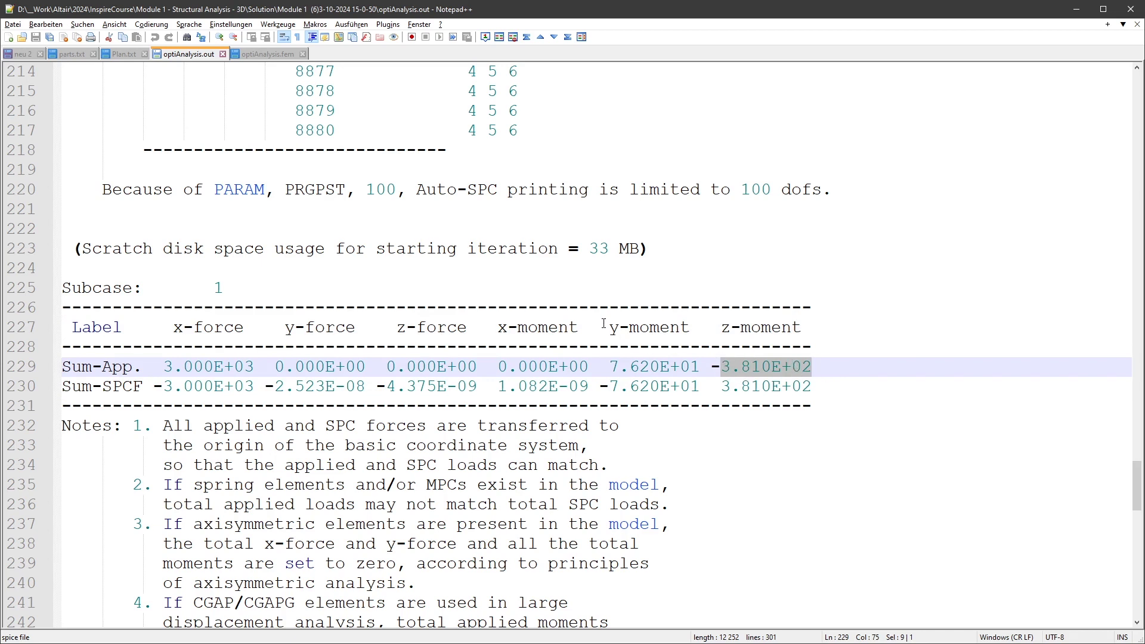
drag(604, 324, 669, 386)
click(751, 386)
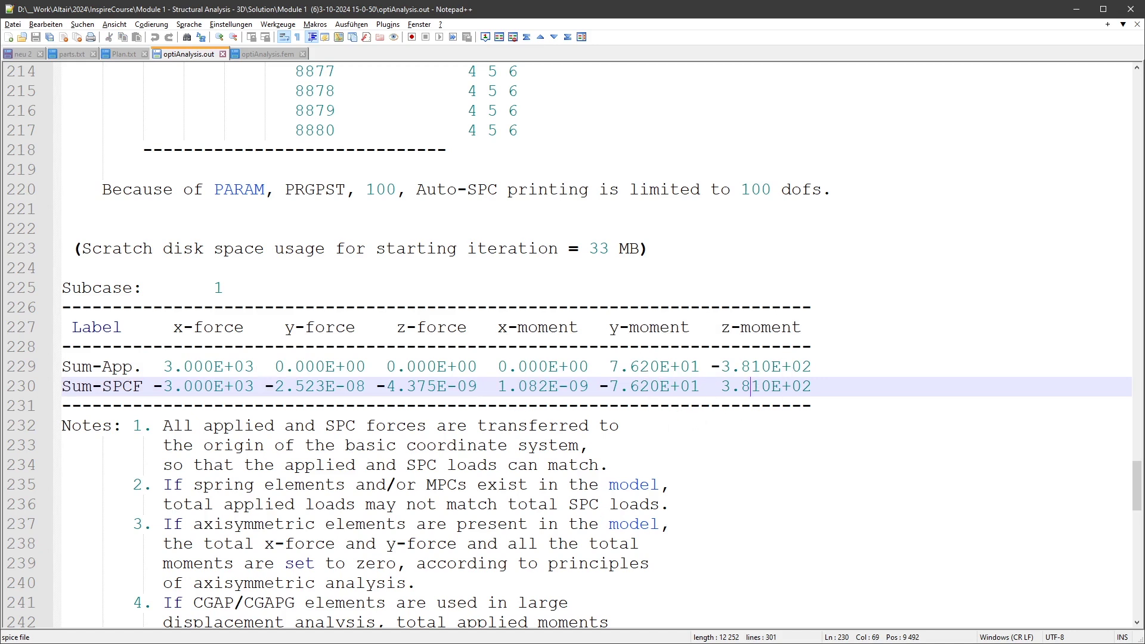
key(alt+Tab)
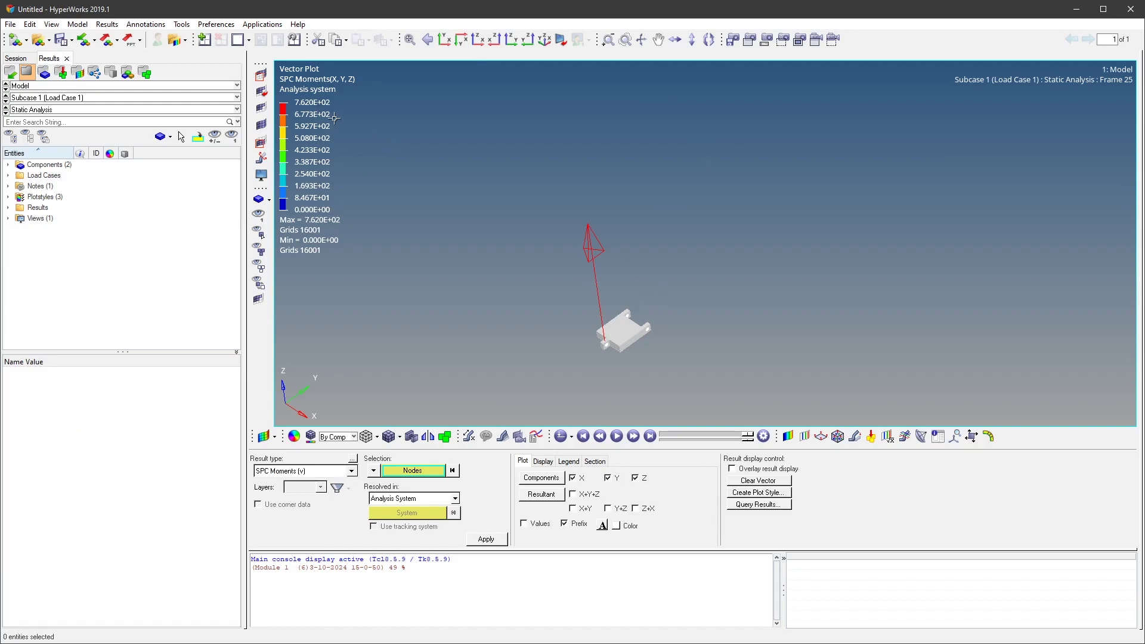
key(alt+Tab)
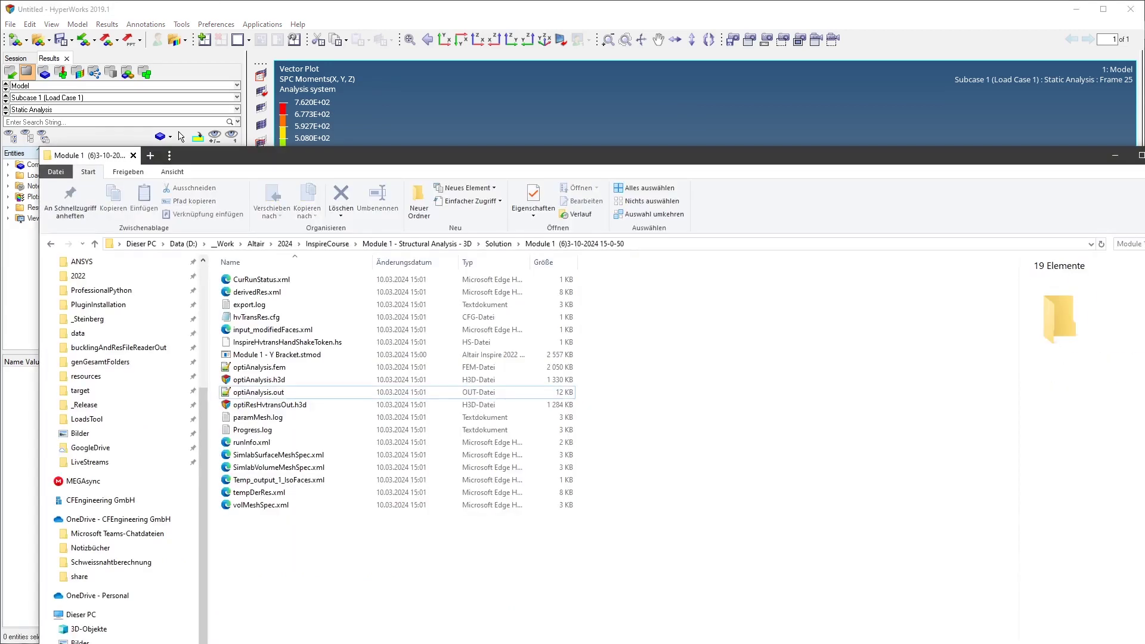
double_click(273, 392)
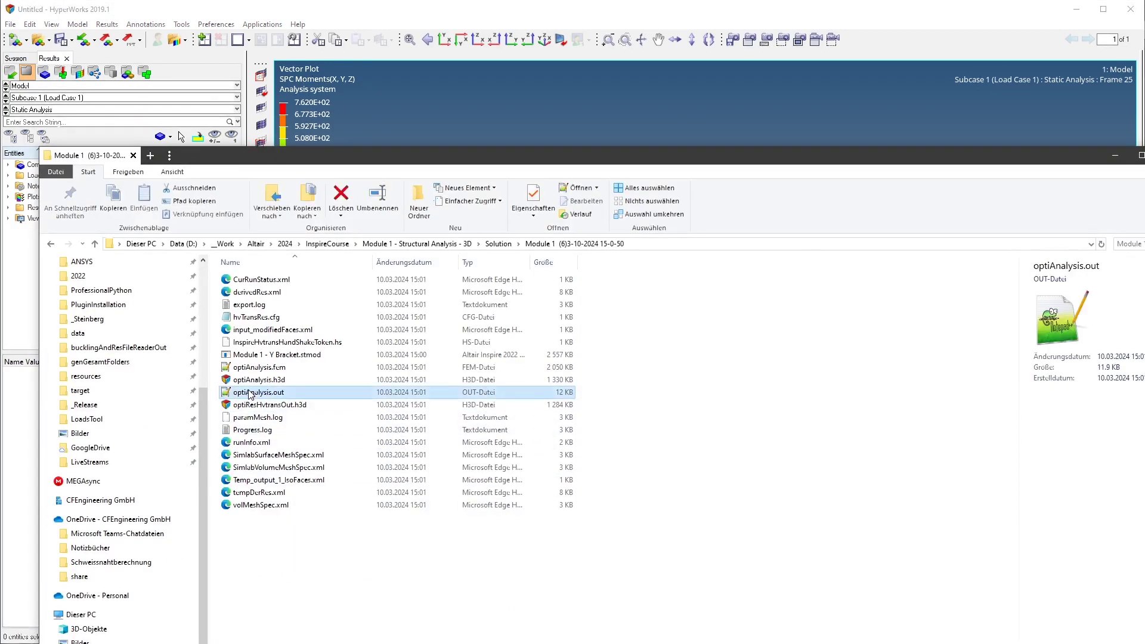
drag(168, 419, 669, 504)
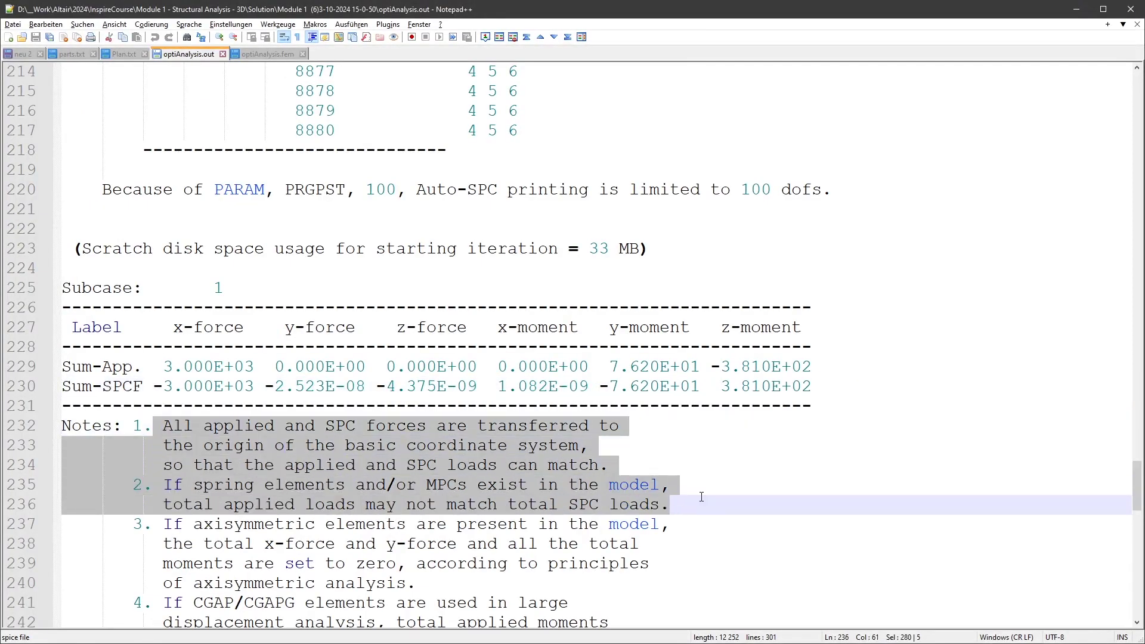
key(Up)
drag(155, 484, 749, 477)
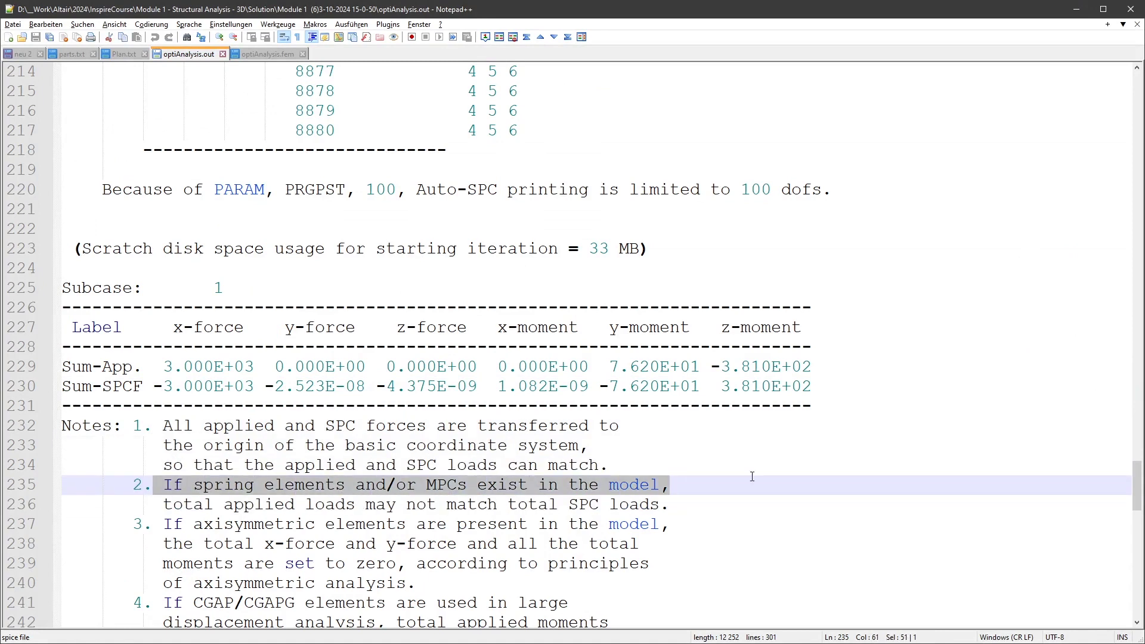
key(shift+Down)
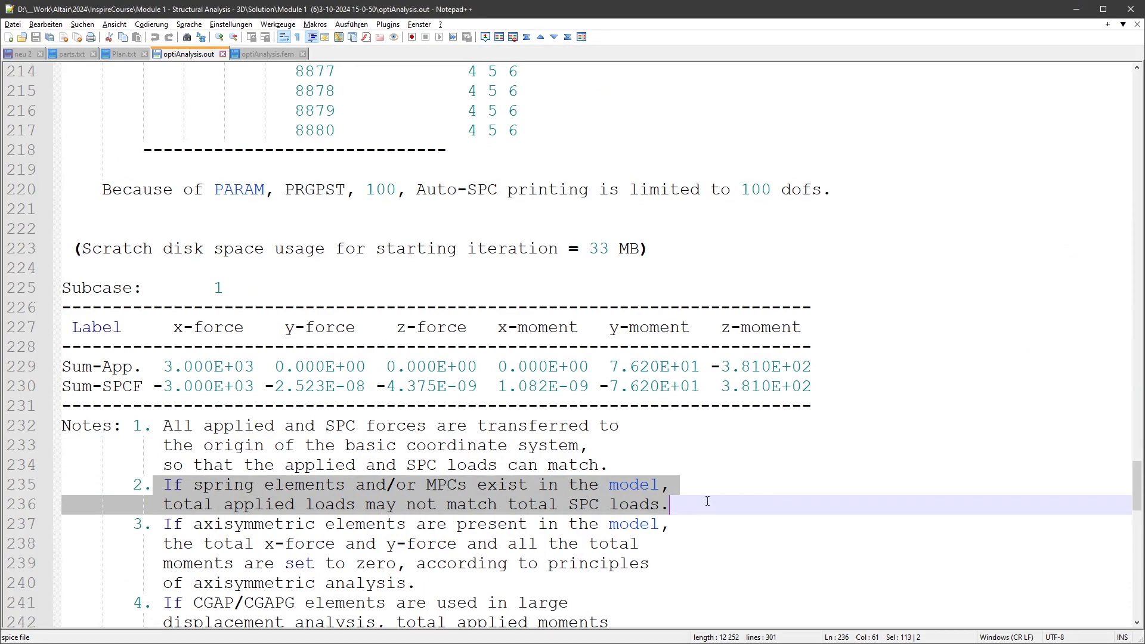
drag(754, 502, 41, 486)
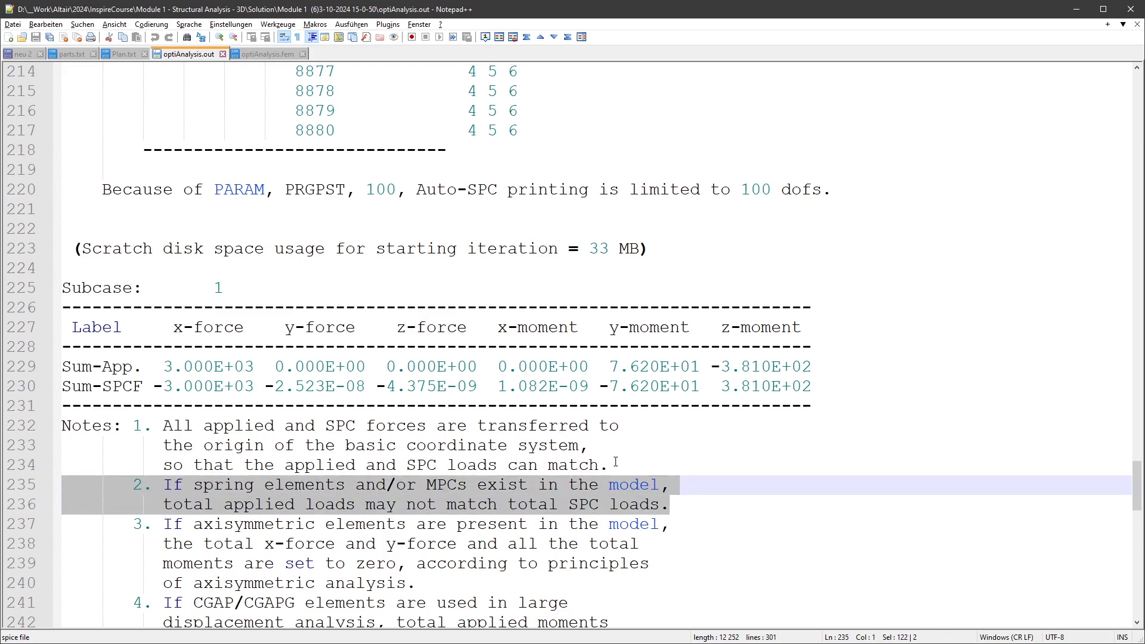
drag(630, 467, 61, 427)
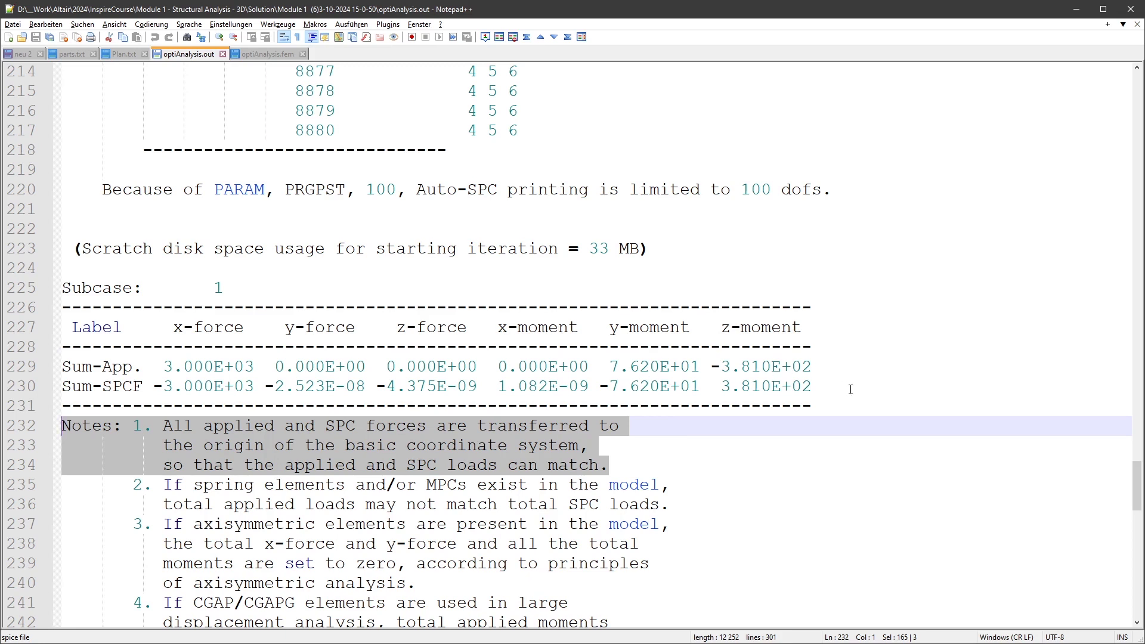
Re-mark the Sum-App and Sum-SPCF rows, the applied y-moment 7.620E+01 and the y-moment heading
drag(843, 386, 95, 341)
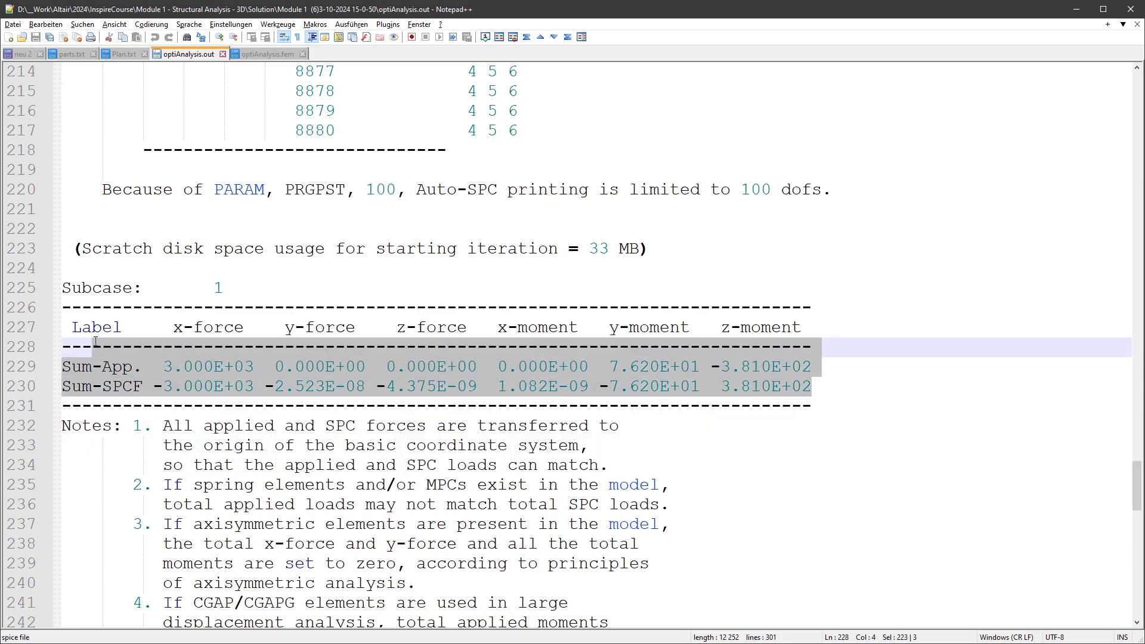
click(811, 366)
drag(711, 366, 603, 374)
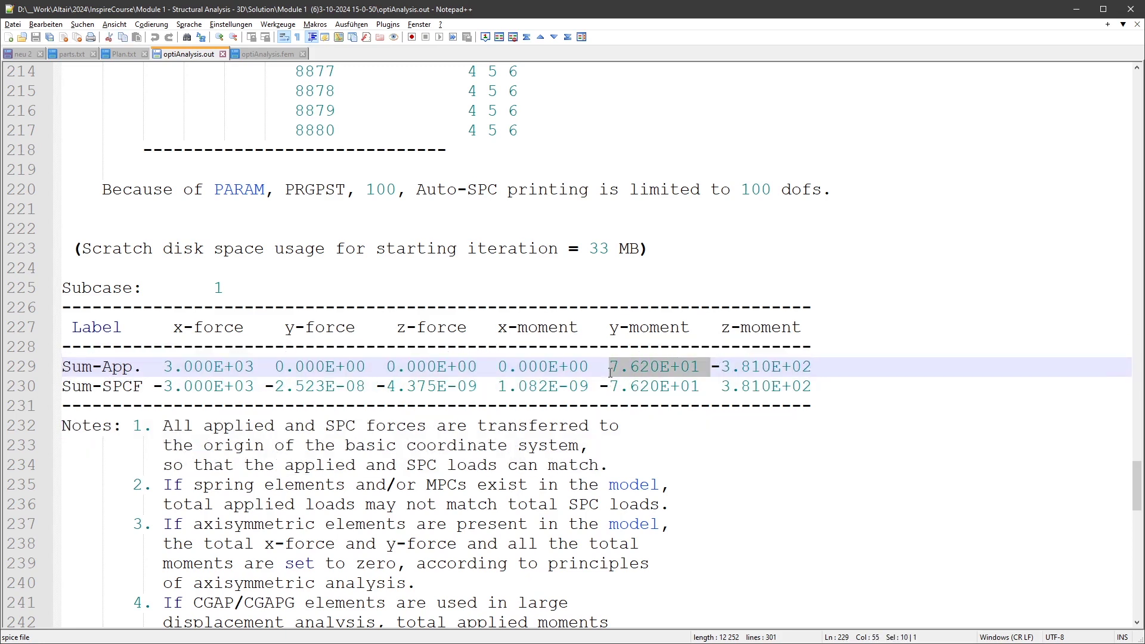
click(641, 370)
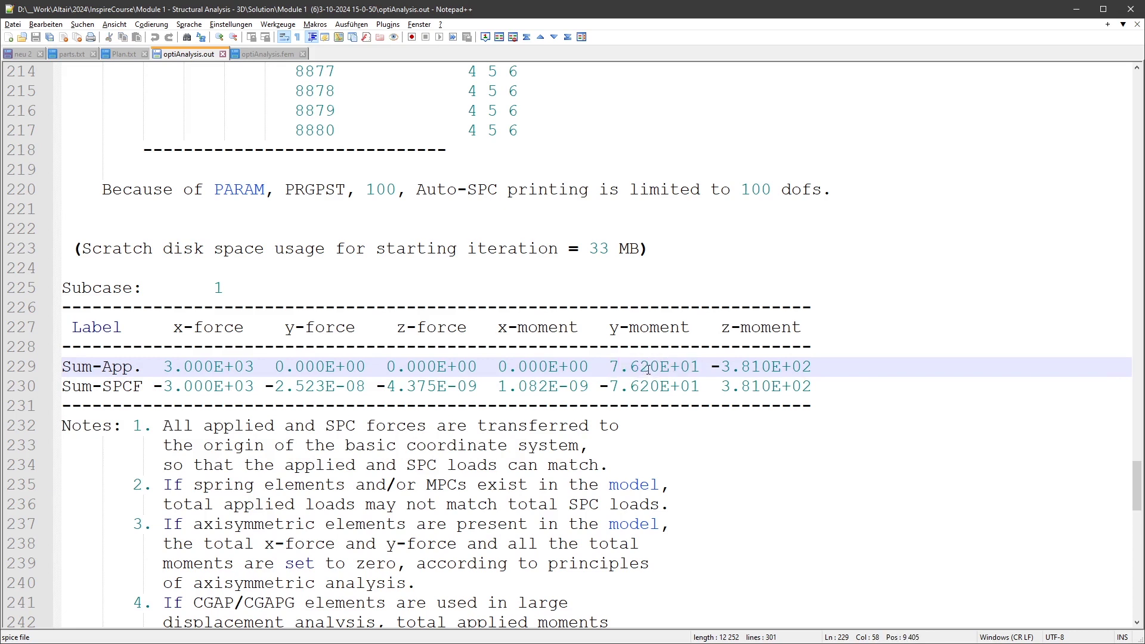
drag(608, 327, 801, 329)
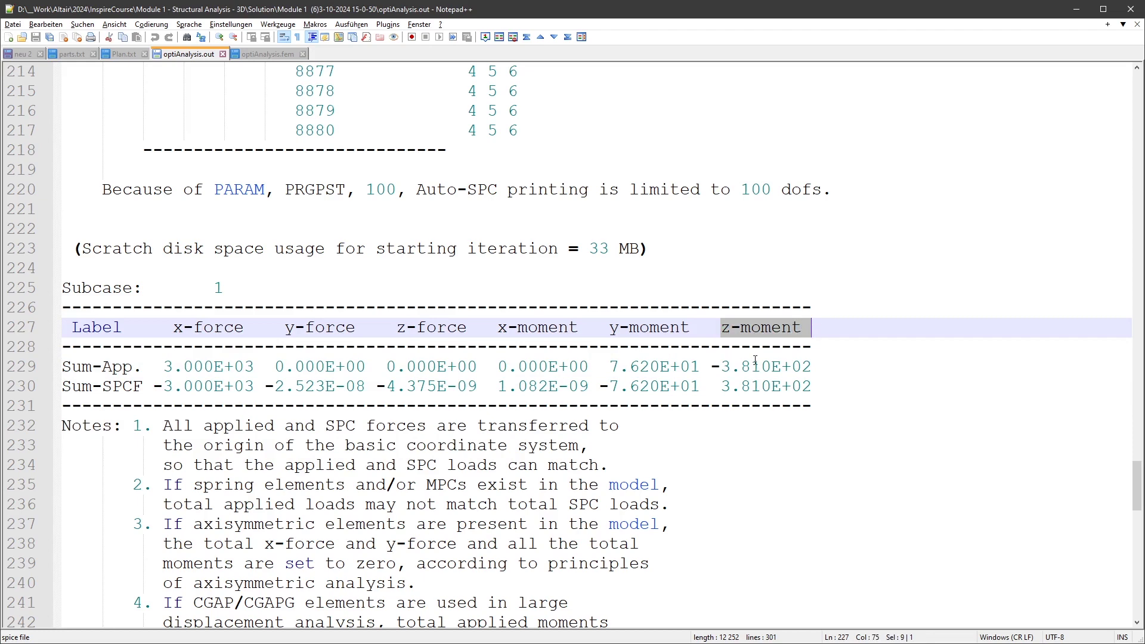
Select the applied z-moment -3.810E+02 in the Sum-App row and copy it
click(750, 366)
drag(709, 362, 810, 362)
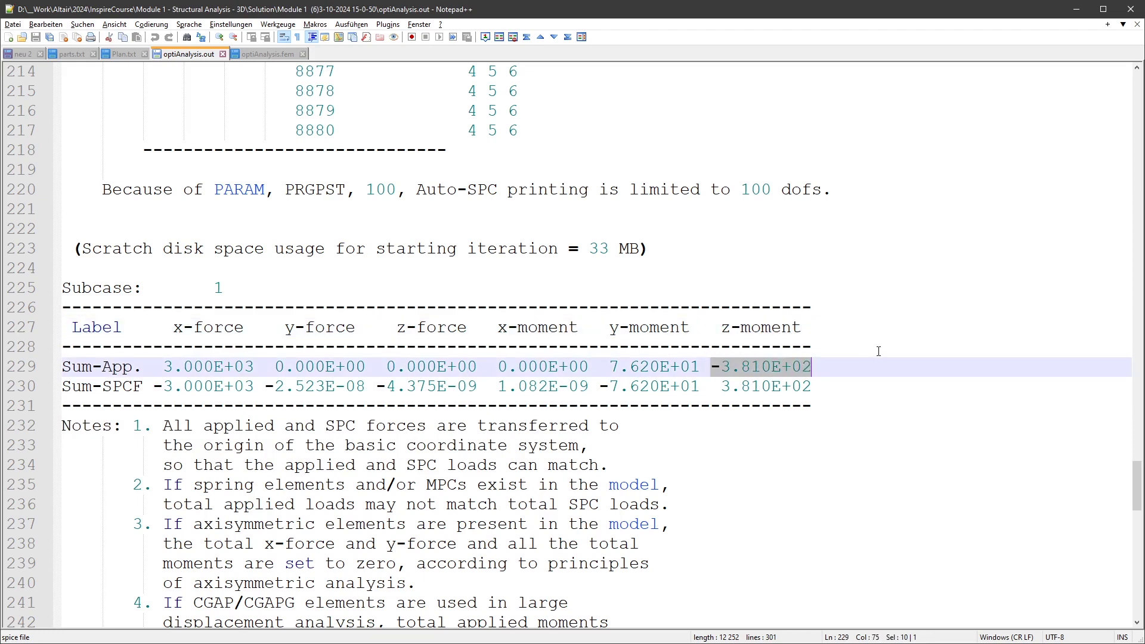
scroll(877, 354, down, 2)
scroll(876, 353, up, 1)
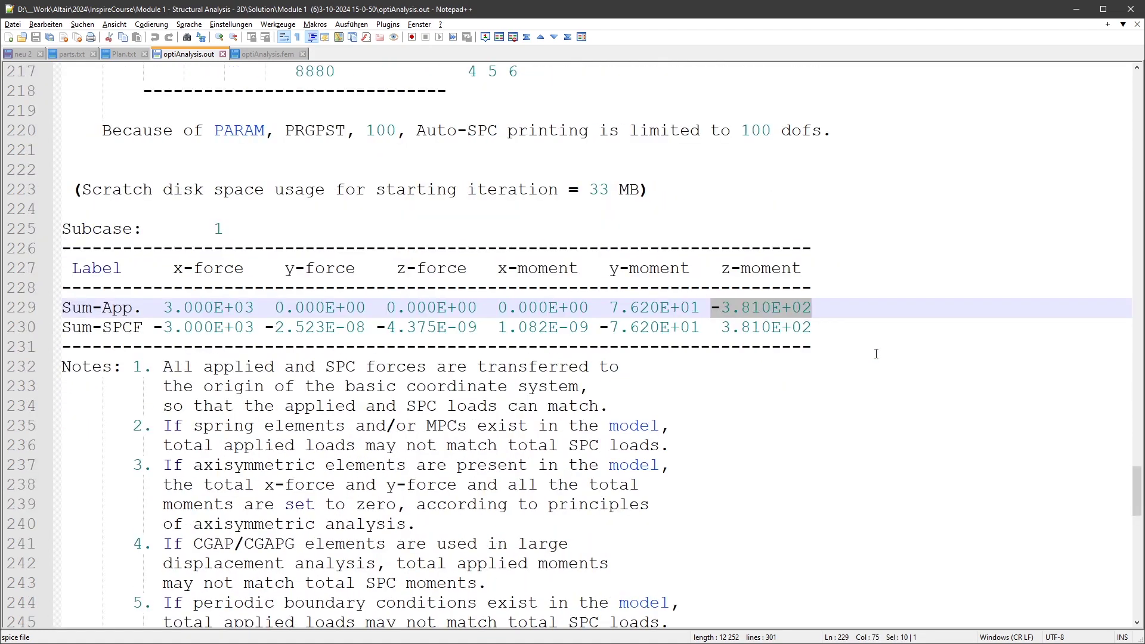
key(ctrl+c)
Zoom and rotate the HyperWorks model to view the SPC Moments vectors at the constrained holes
key(alt+Tab)
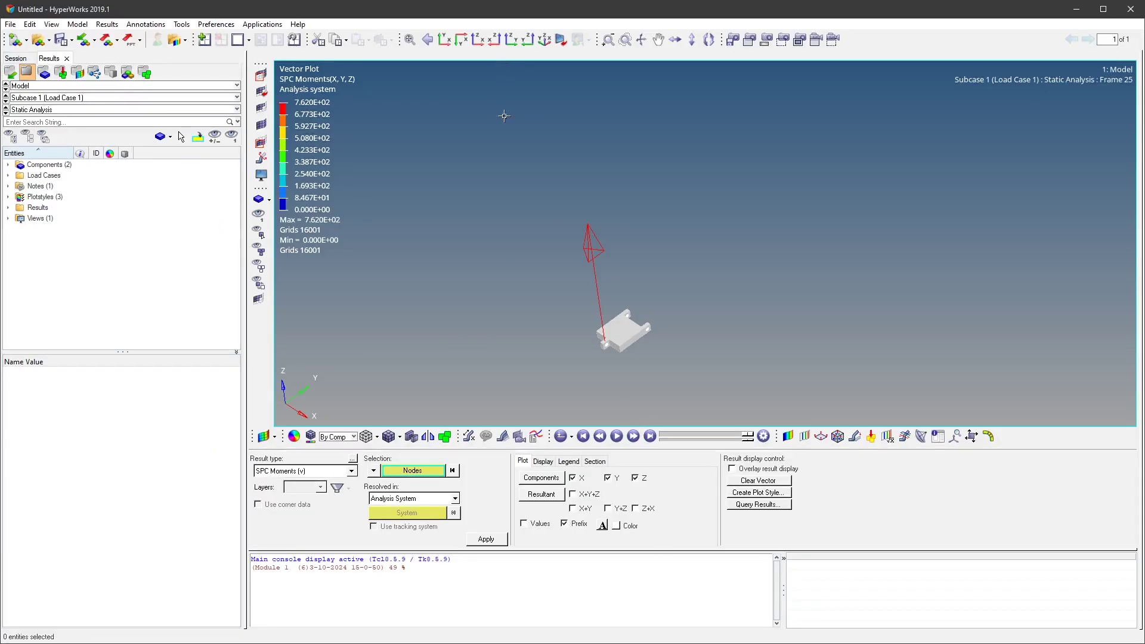
scroll(641, 345, up, 6)
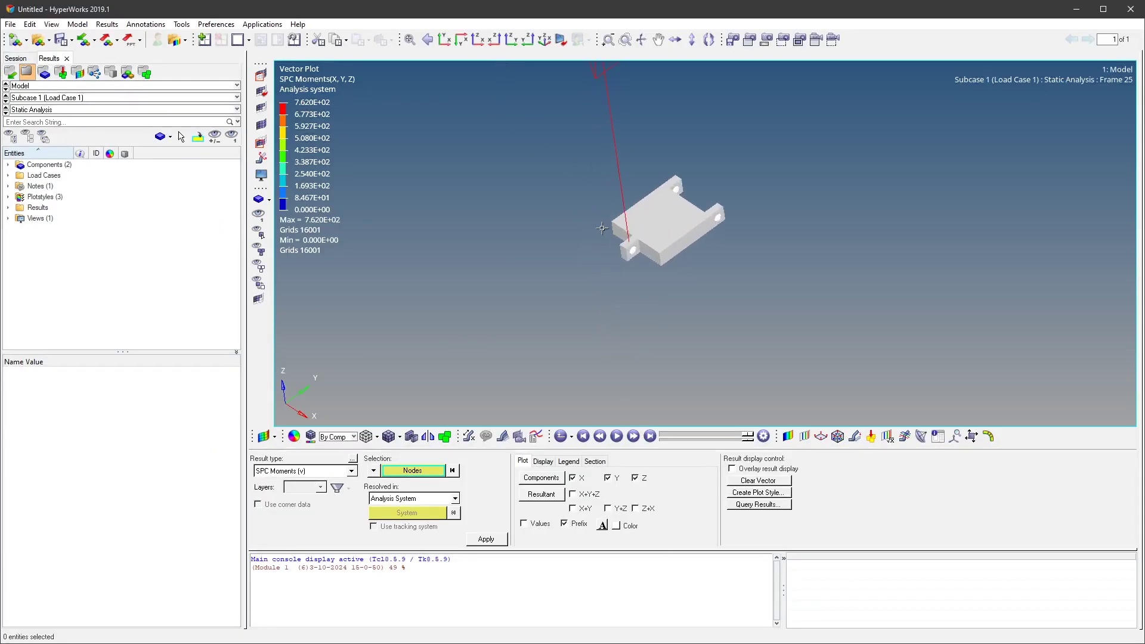
scroll(636, 195, up, 8)
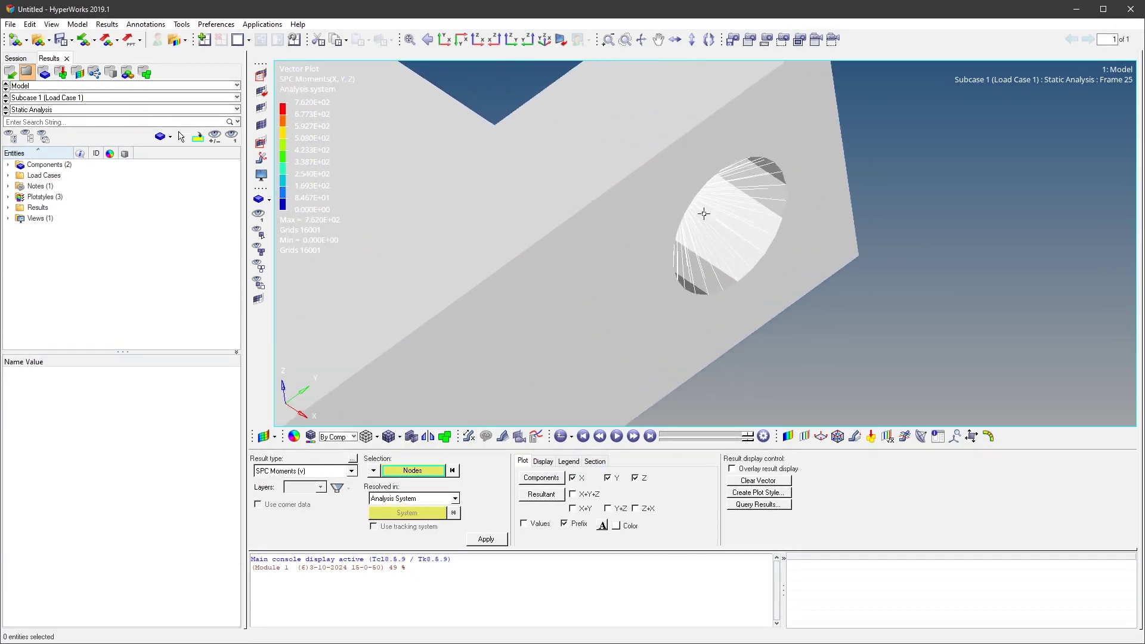
scroll(634, 218, down, 5)
ctrl+drag(621, 237, 672, 233)
scroll(453, 238, up, 5)
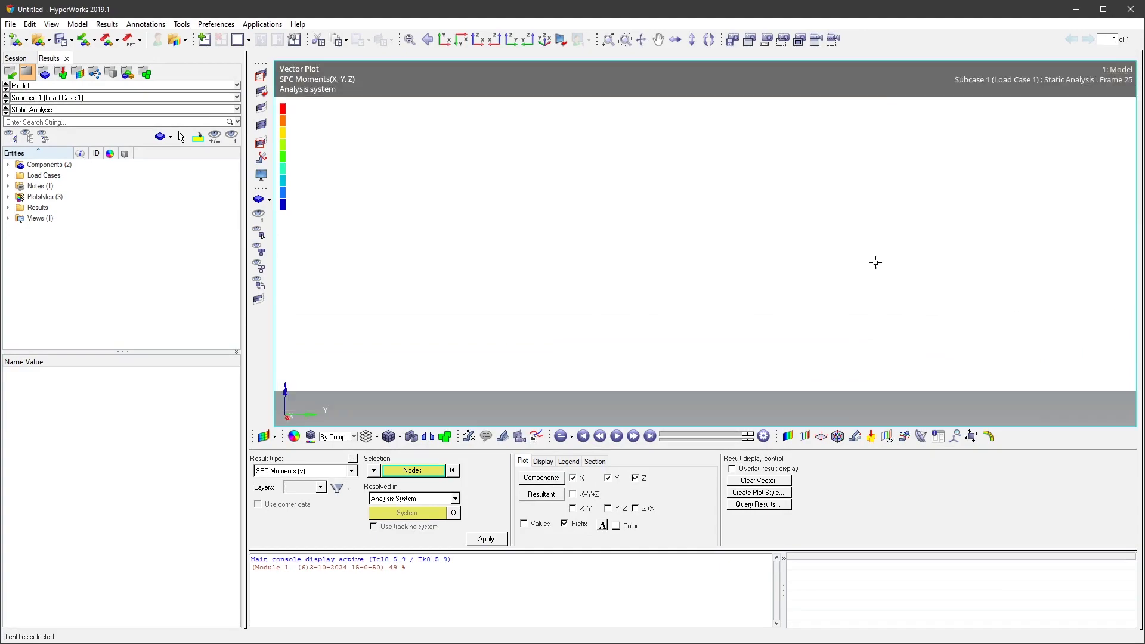
scroll(606, 270, down, 8)
ctrl+drag(606, 270, 667, 334)
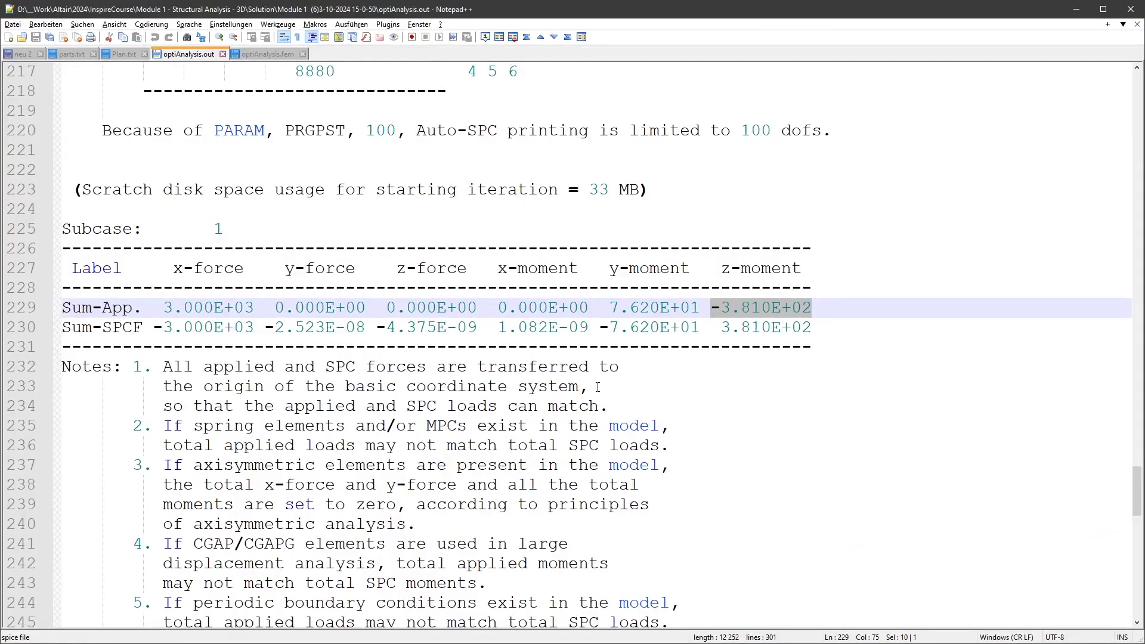
scroll(597, 386, up, 3)
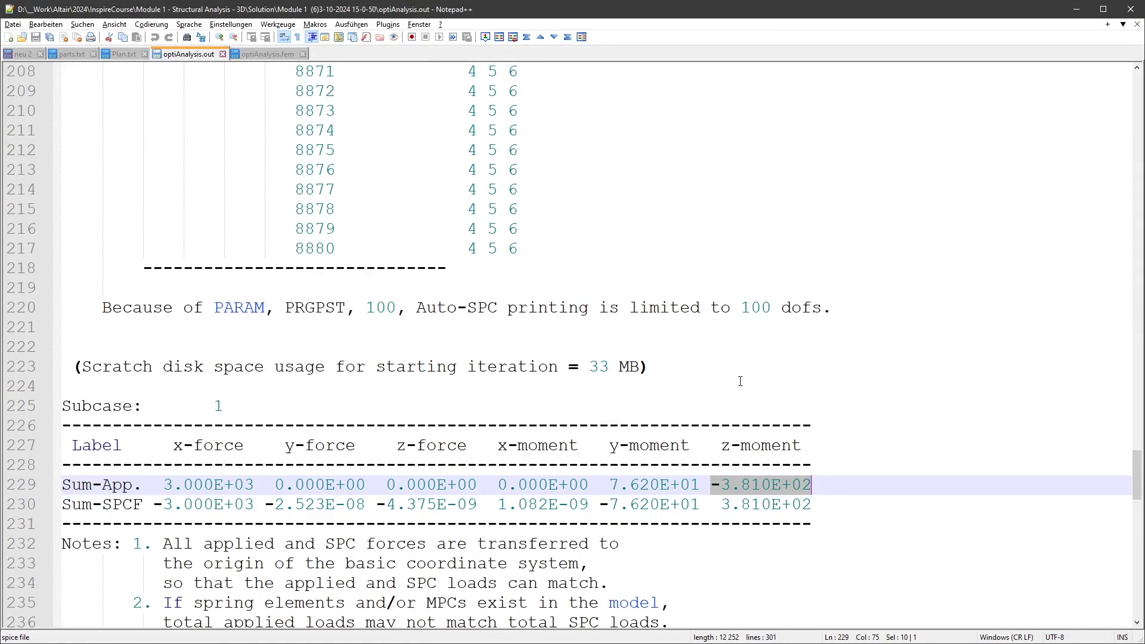
scroll(740, 377, up, 3)
scroll(740, 377, down, 4)
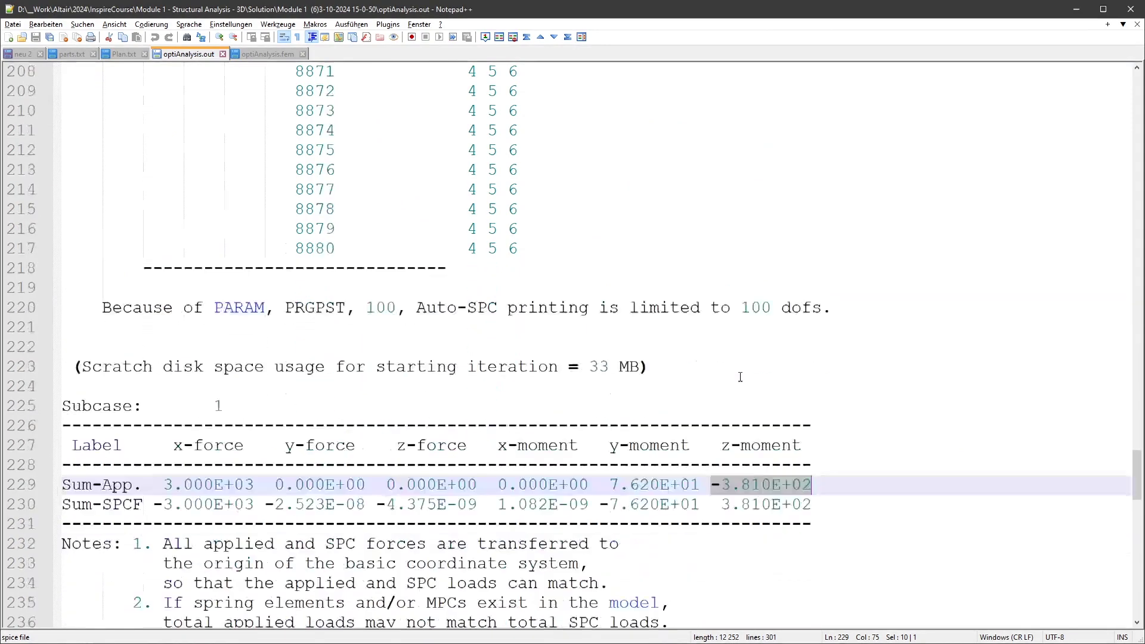
click(864, 431)
drag(864, 446, 2, 420)
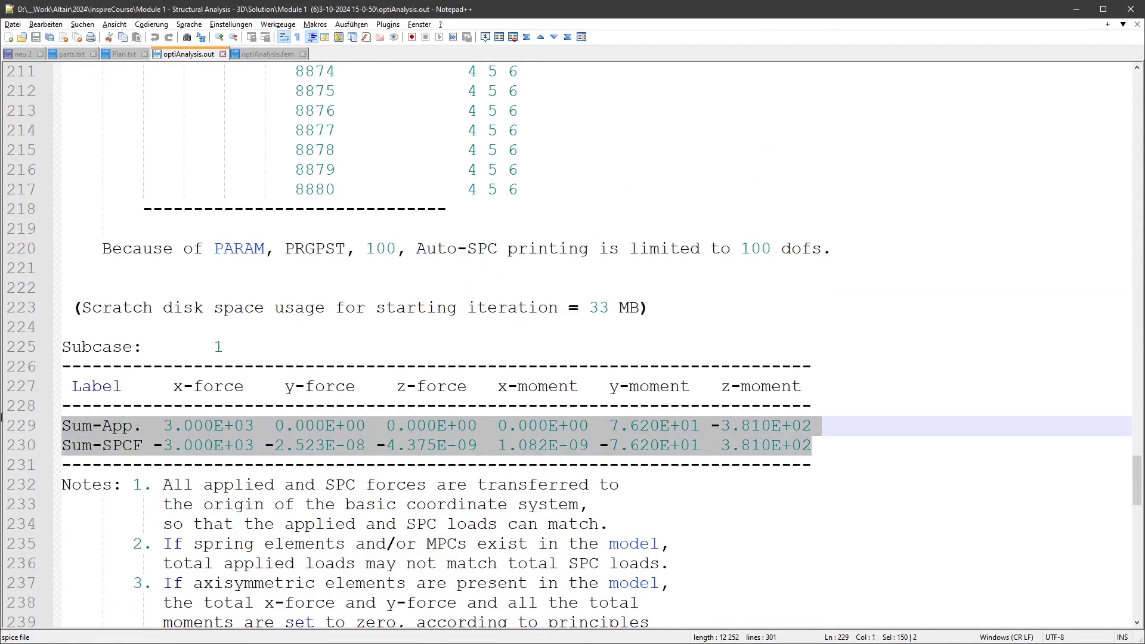
click(807, 412)
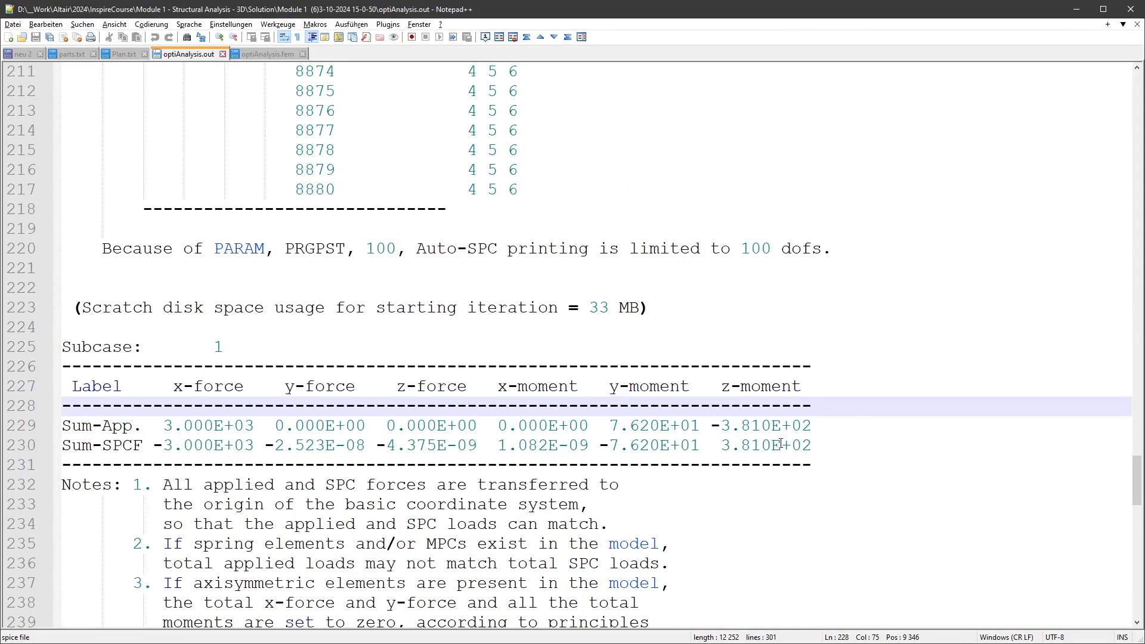
scroll(781, 440, down, 10)
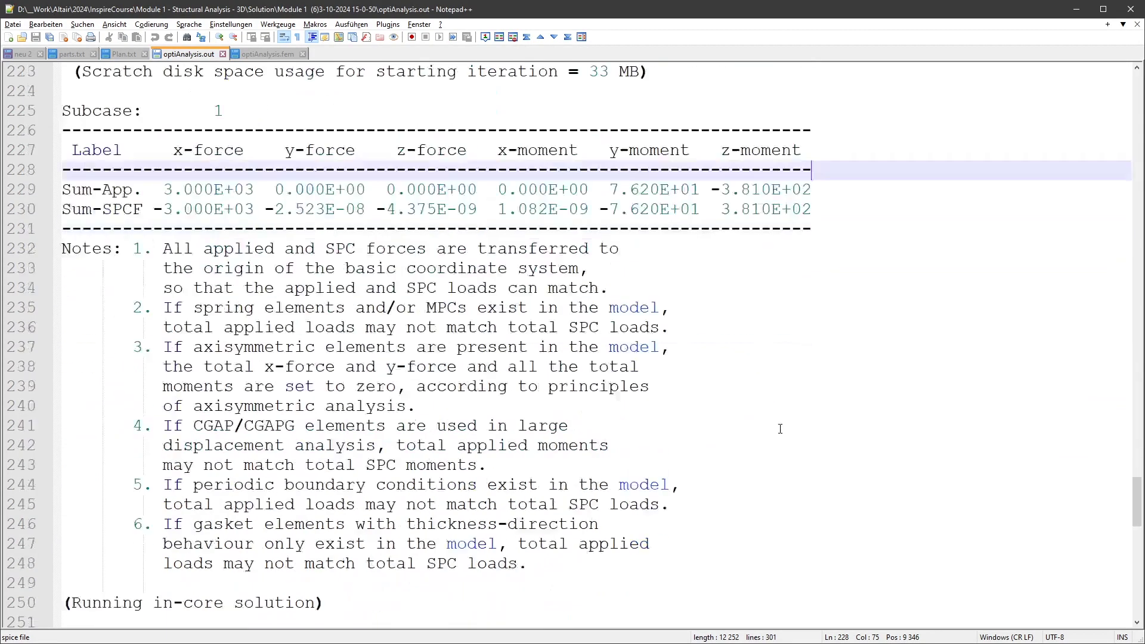
scroll(781, 429, up, 8)
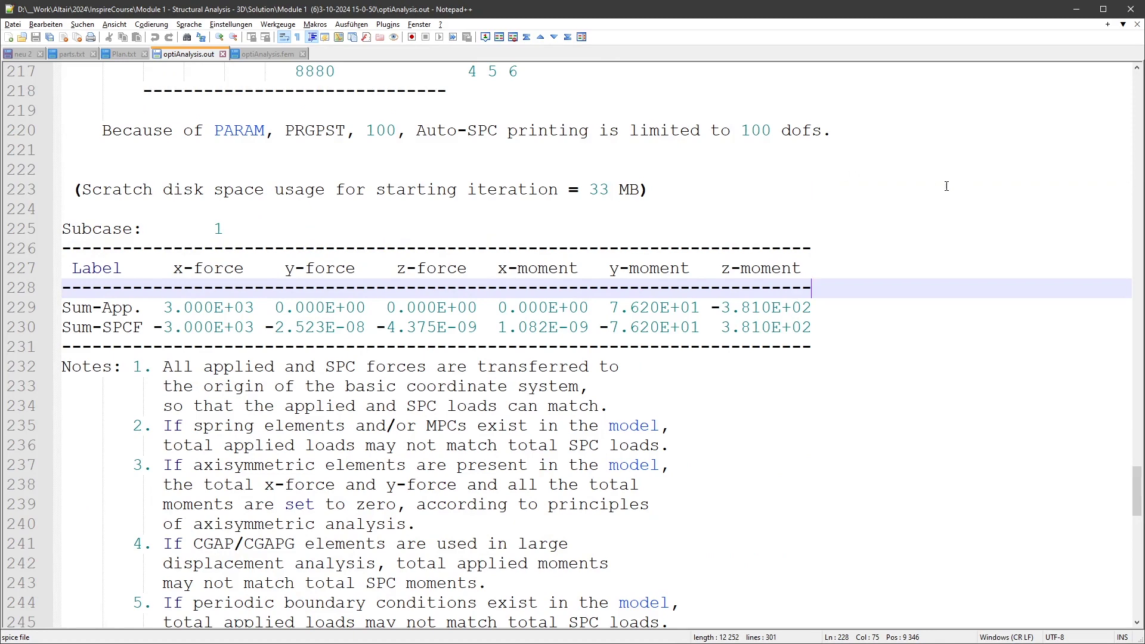
drag(856, 322, 62, 310)
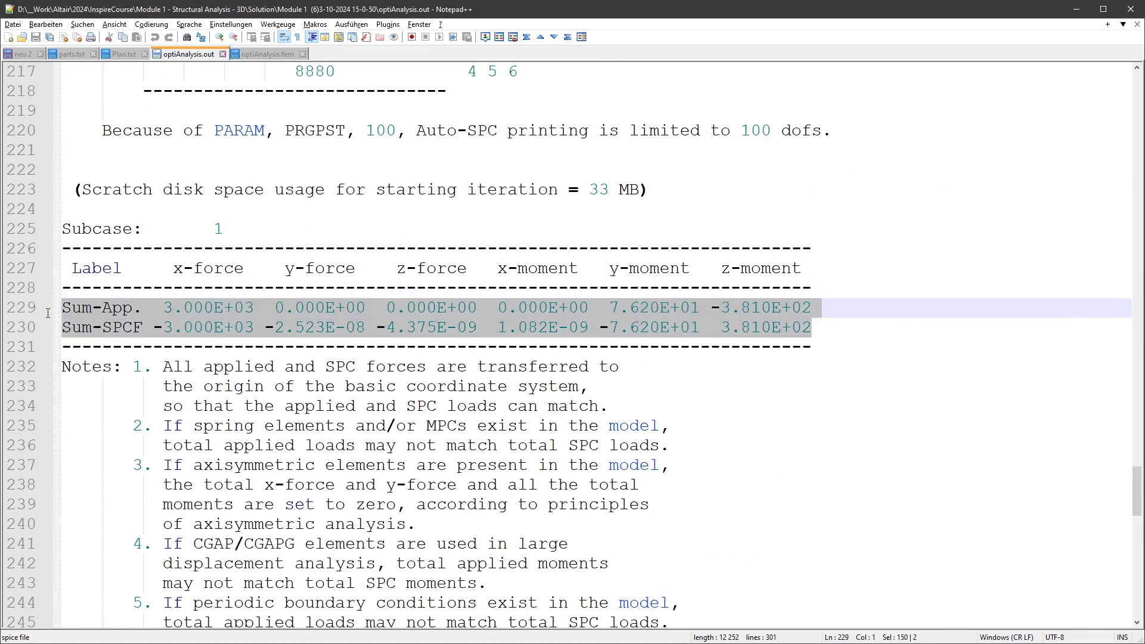
click(890, 313)
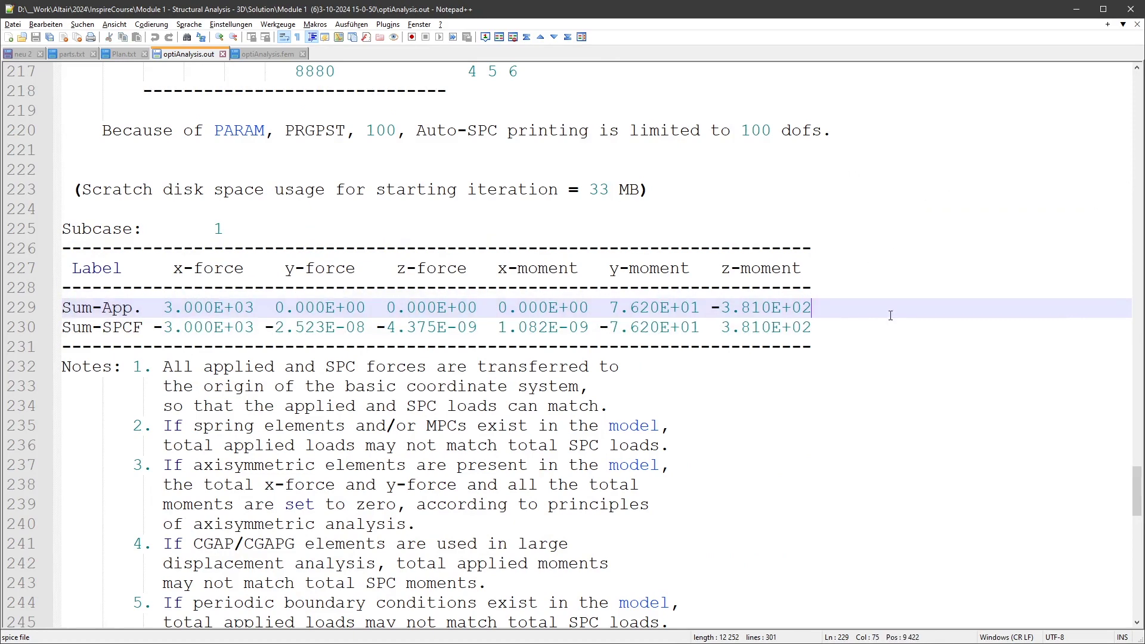